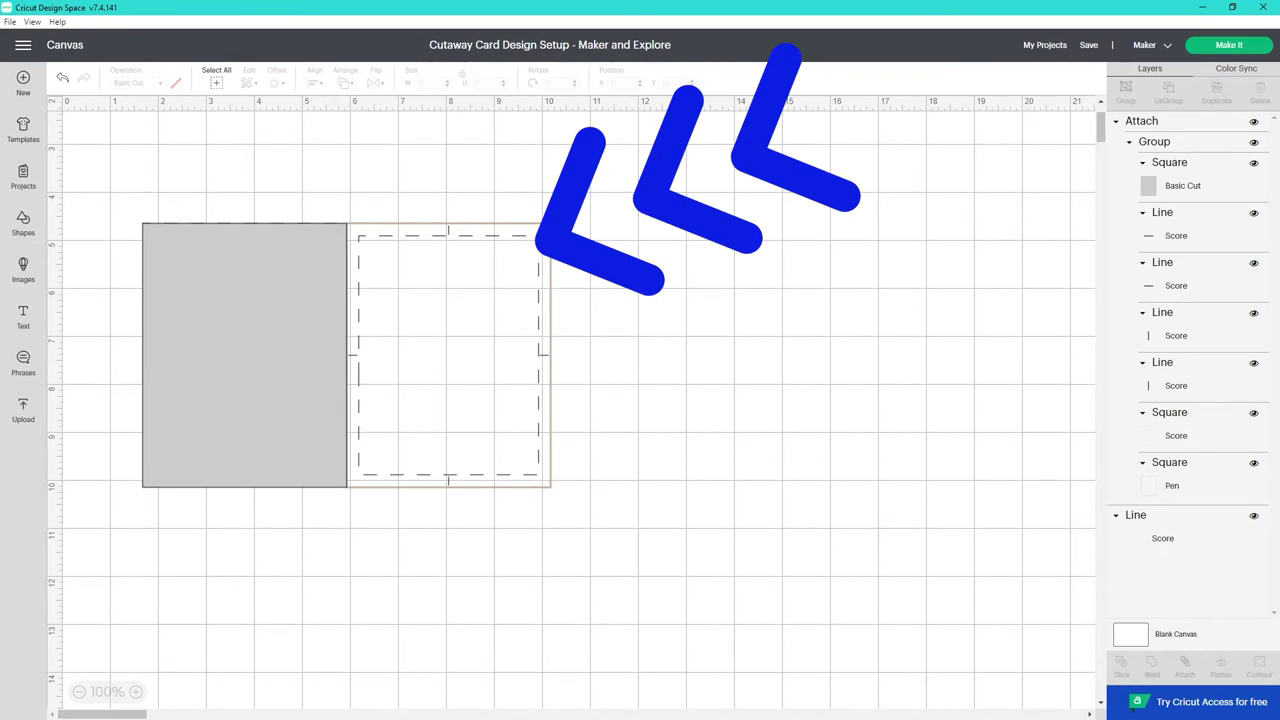
- Add a text box reading 'Cutaway / Cards on / Maker & / Explore' on four lines
click(448, 354)
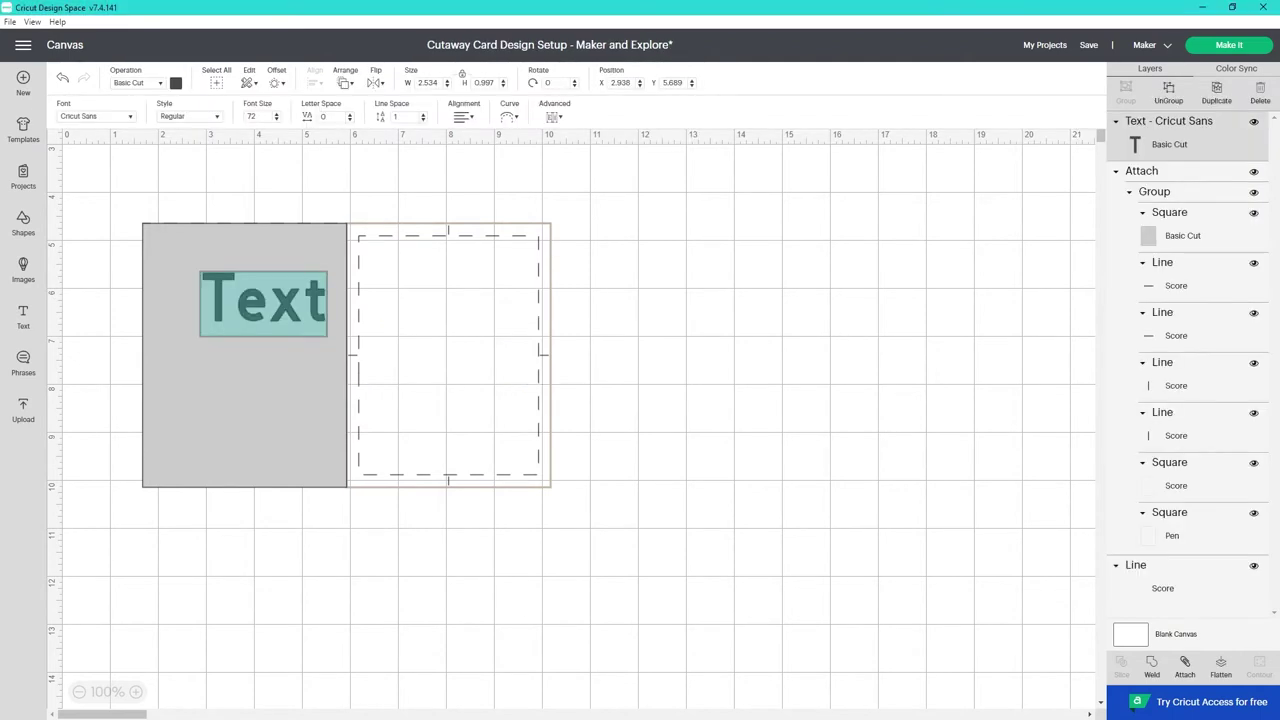
text(Cutaway)
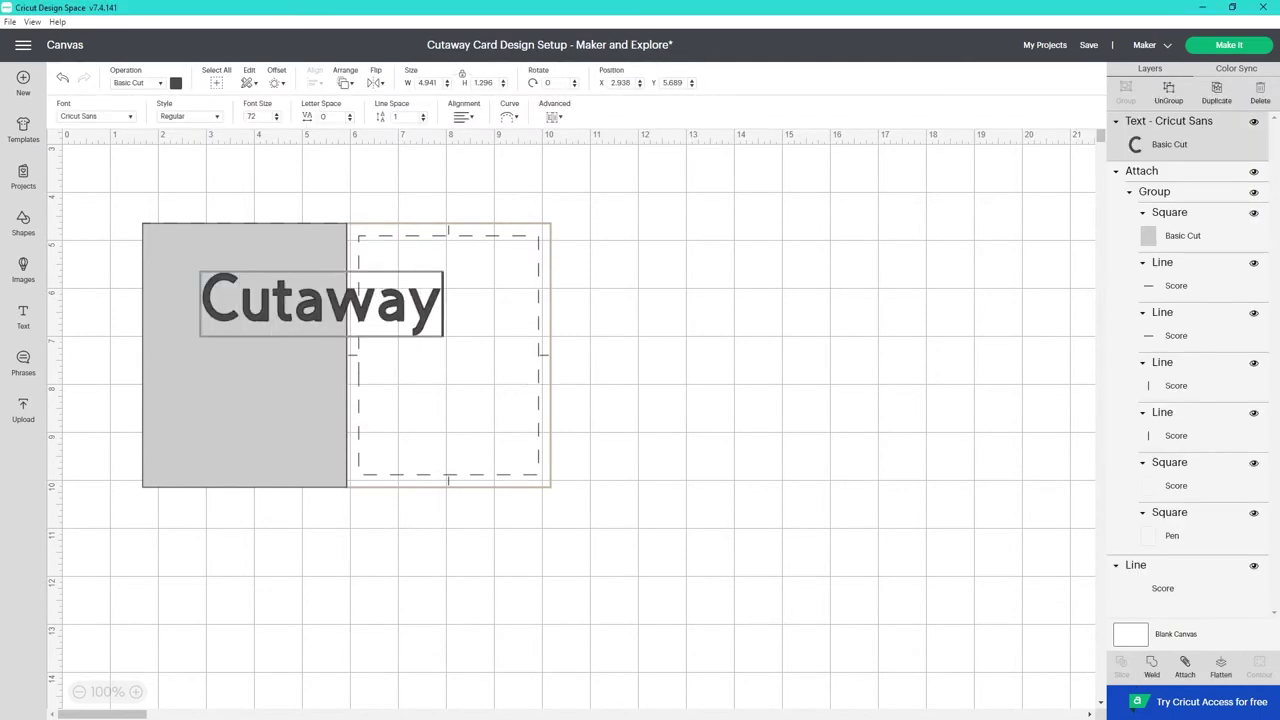
key(Return)
text(Caar)
key(BackSpace)
key(BackSpace)
text(rd)
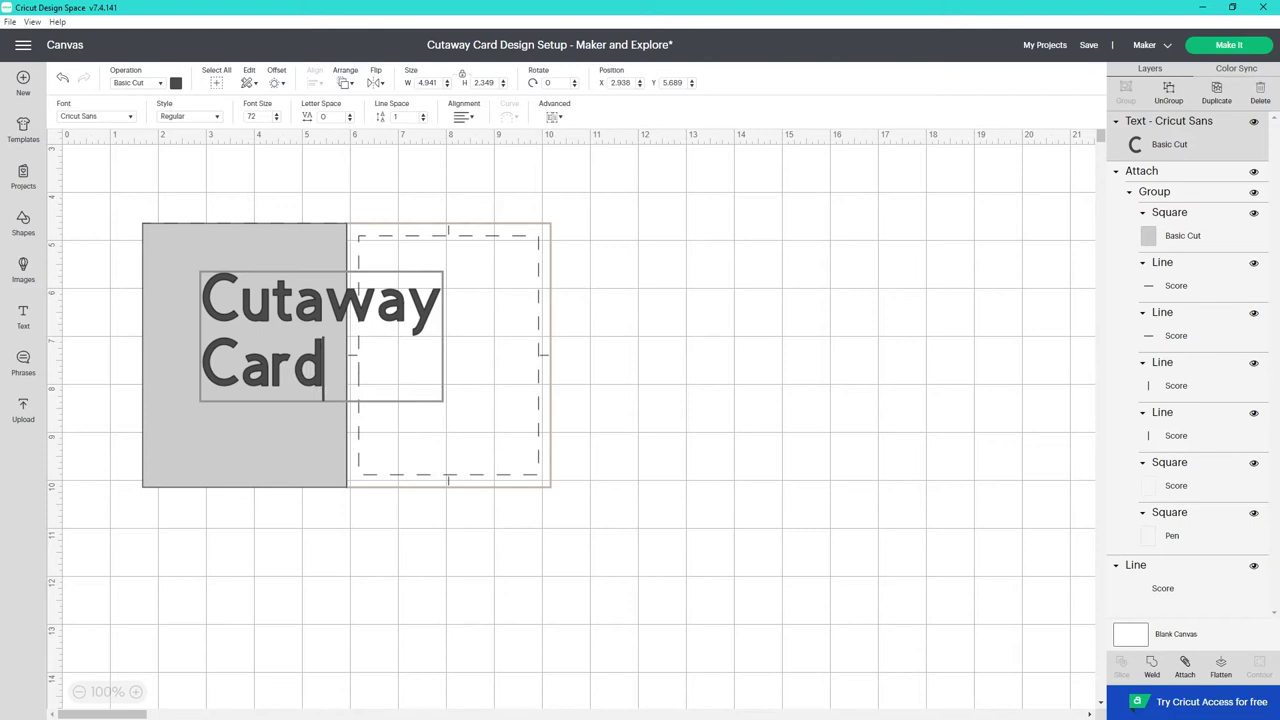
text(s on)
key(Return)
text(Maker )
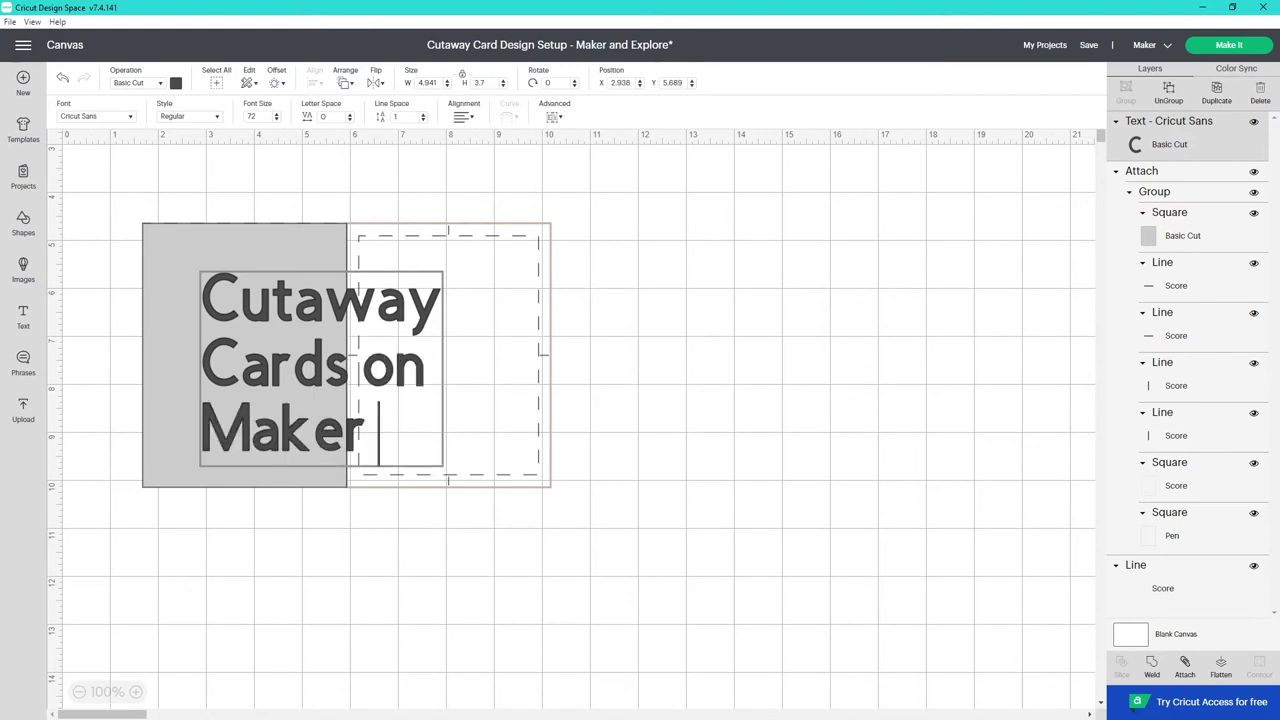
text(&)
key(Return)
text(Explore)
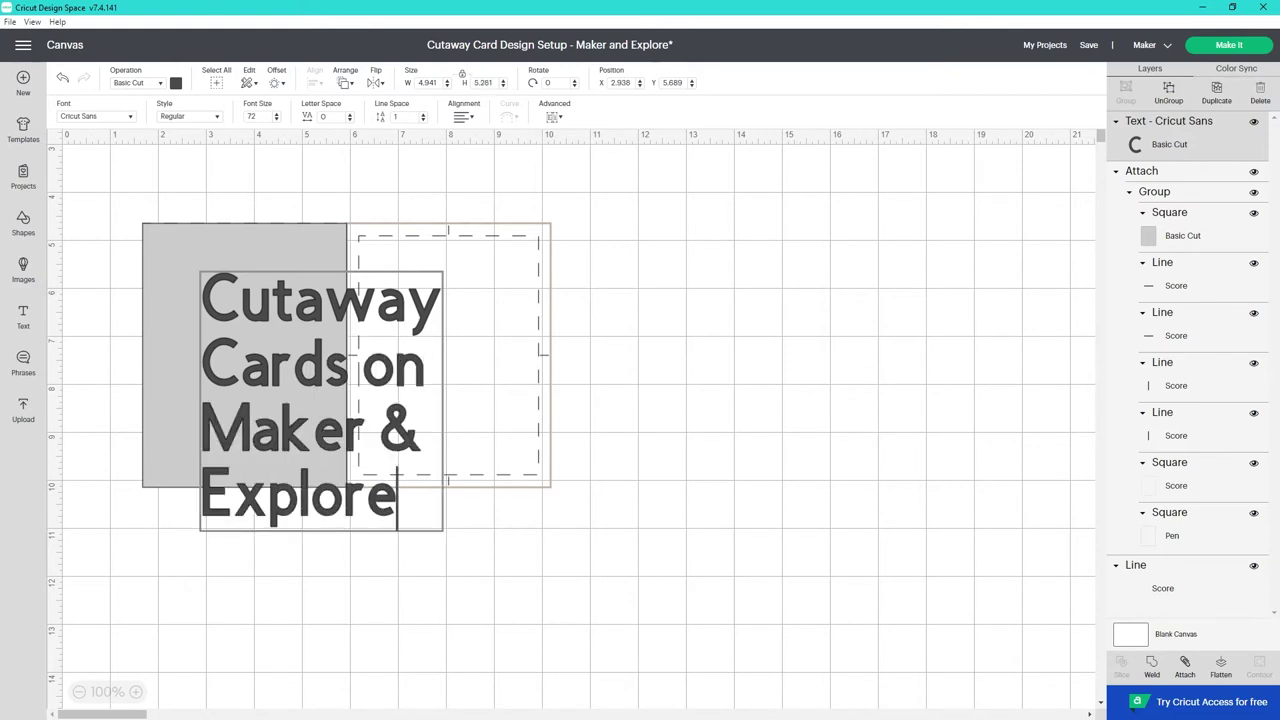
- Center-align the text and resize it into the right panel's dashed score square
click(463, 116)
click(489, 151)
drag(321, 402, 478, 363)
drag(594, 500, 542, 434)
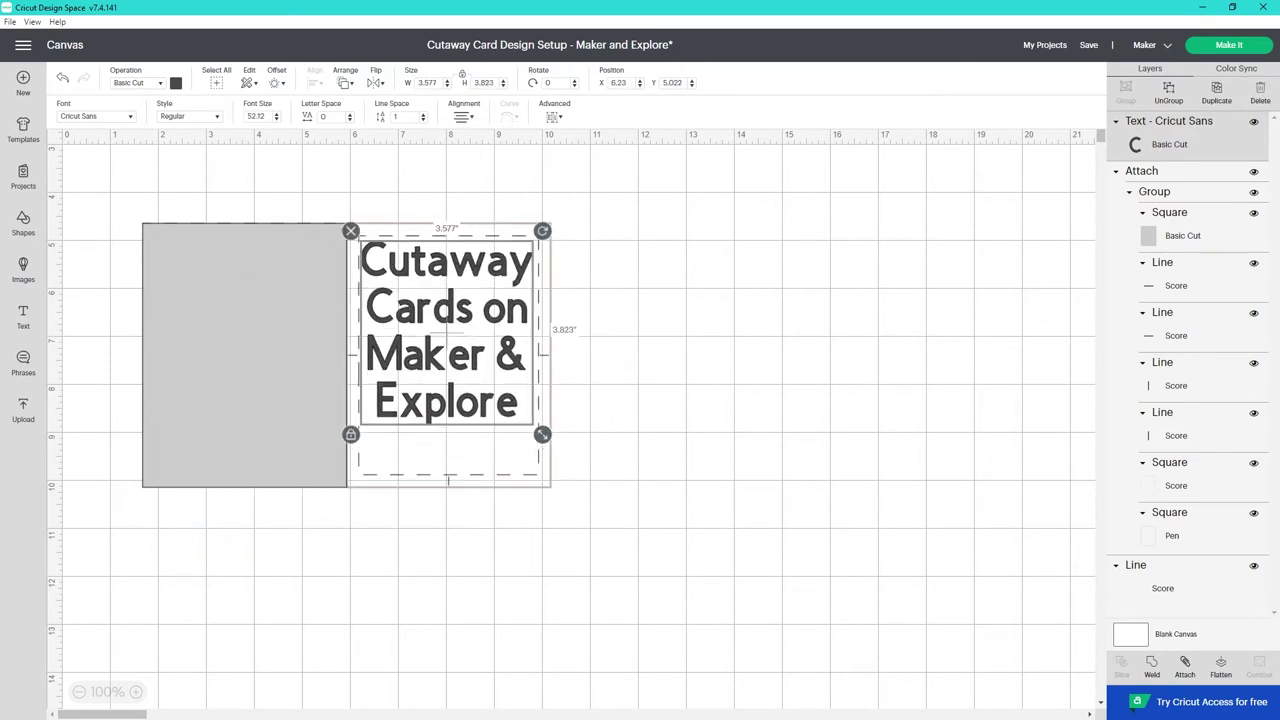
click(137, 691)
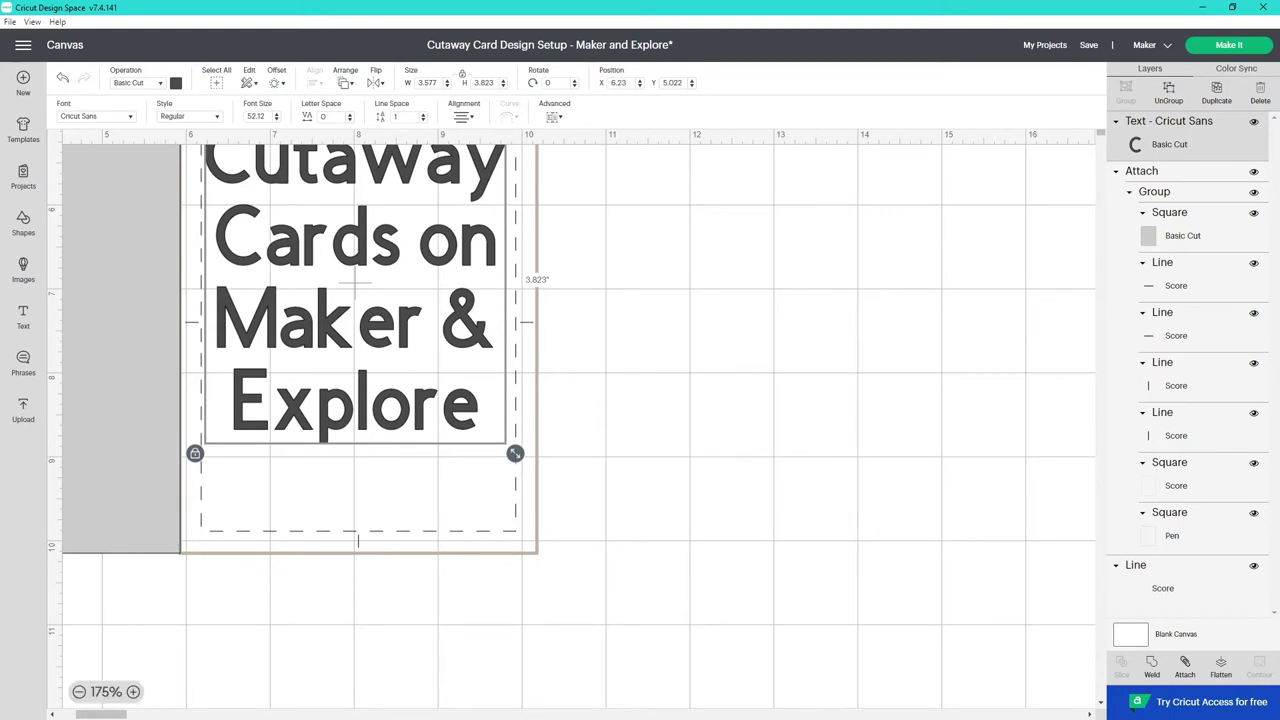
drag(355, 283, 357, 321)
key(ctrl+minus)
key(ctrl+minus)
key(ctrl+minus)
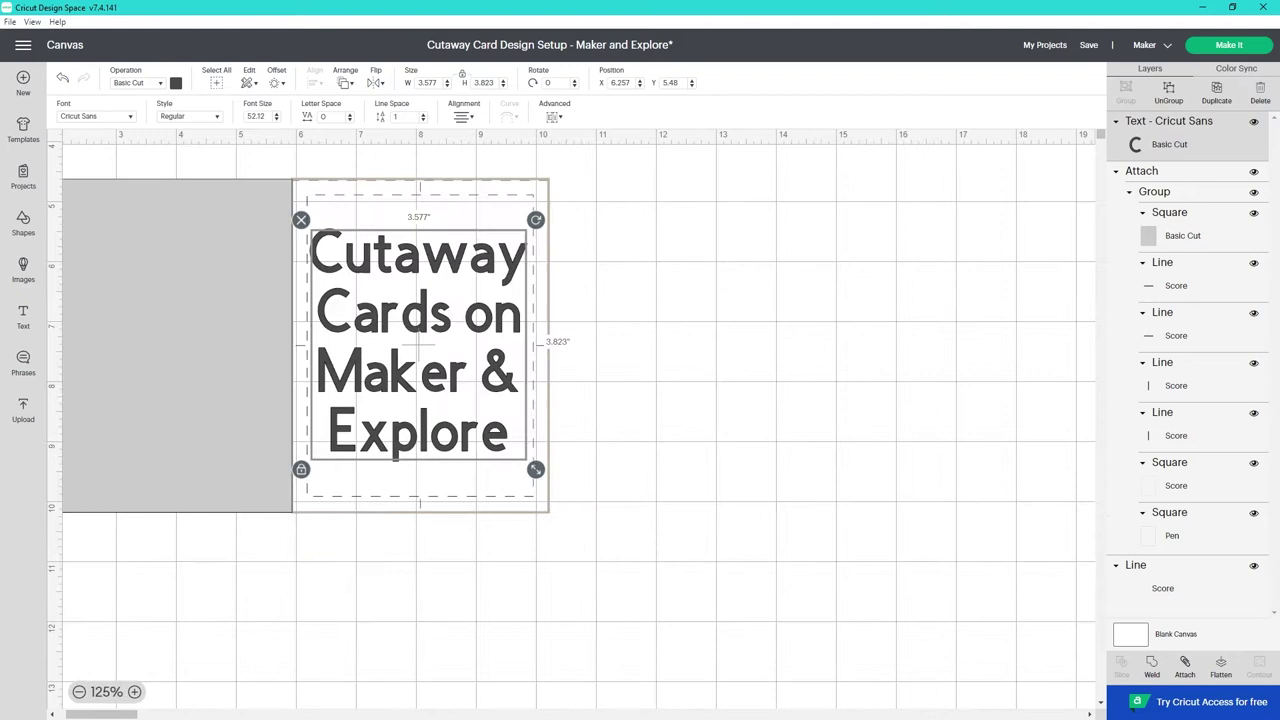
key(Escape)
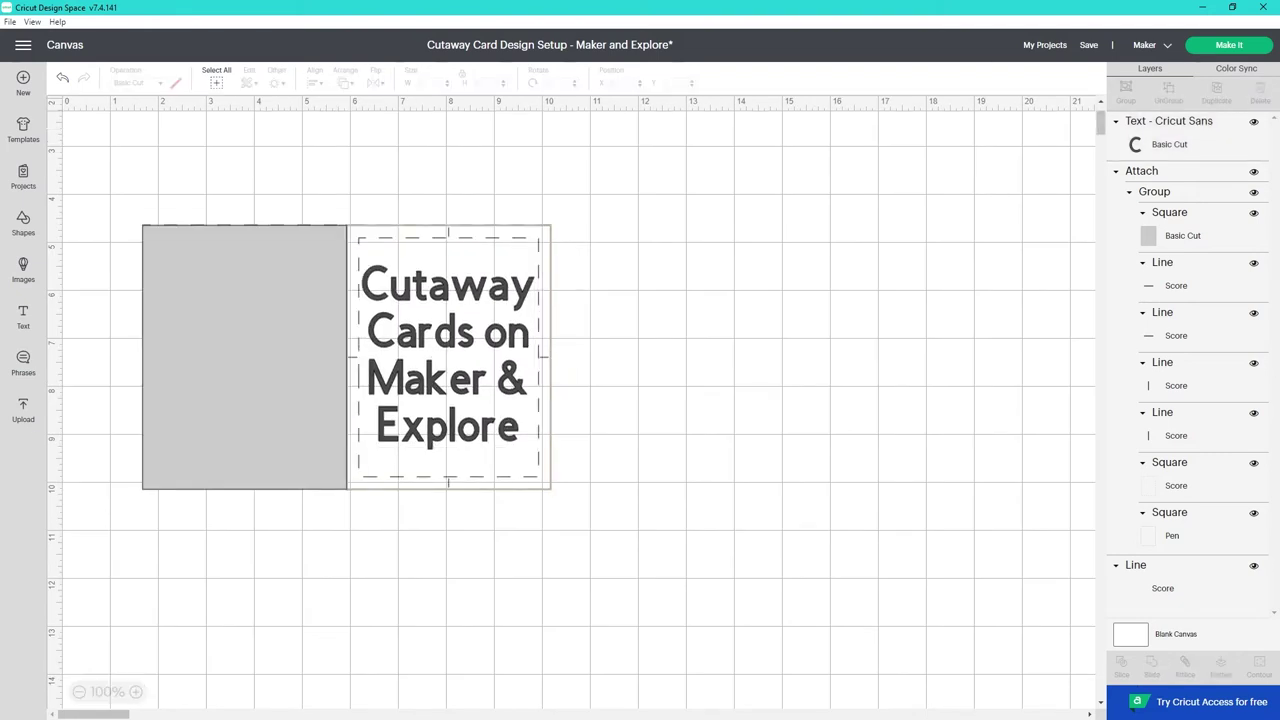
- Hide the card base group, then attach the centred text to the single score line
click(245, 357)
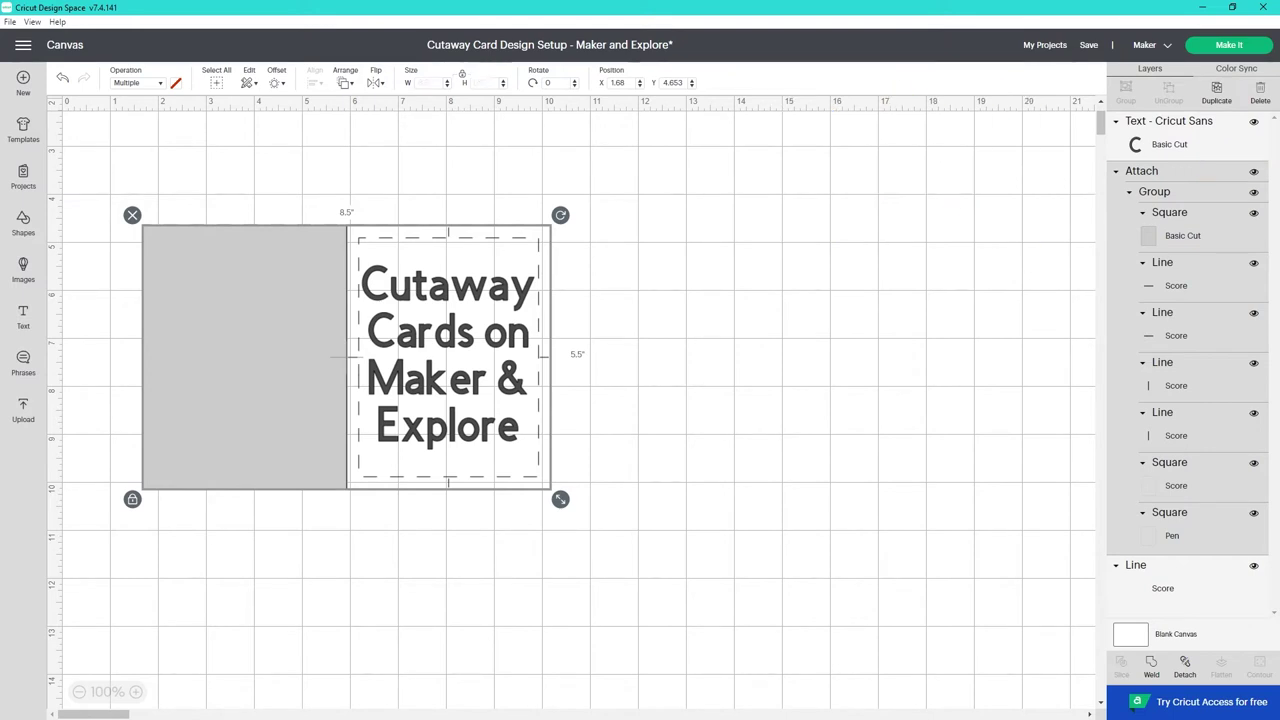
click(1254, 171)
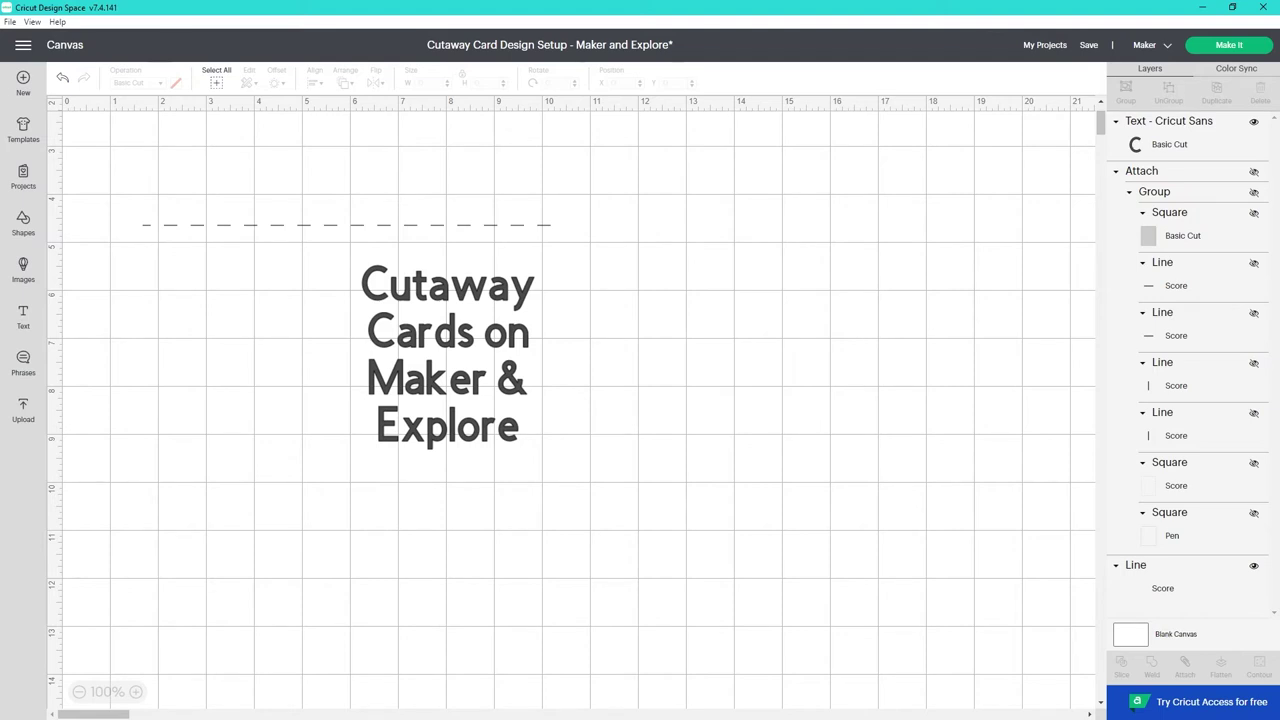
drag(86, 152, 678, 582)
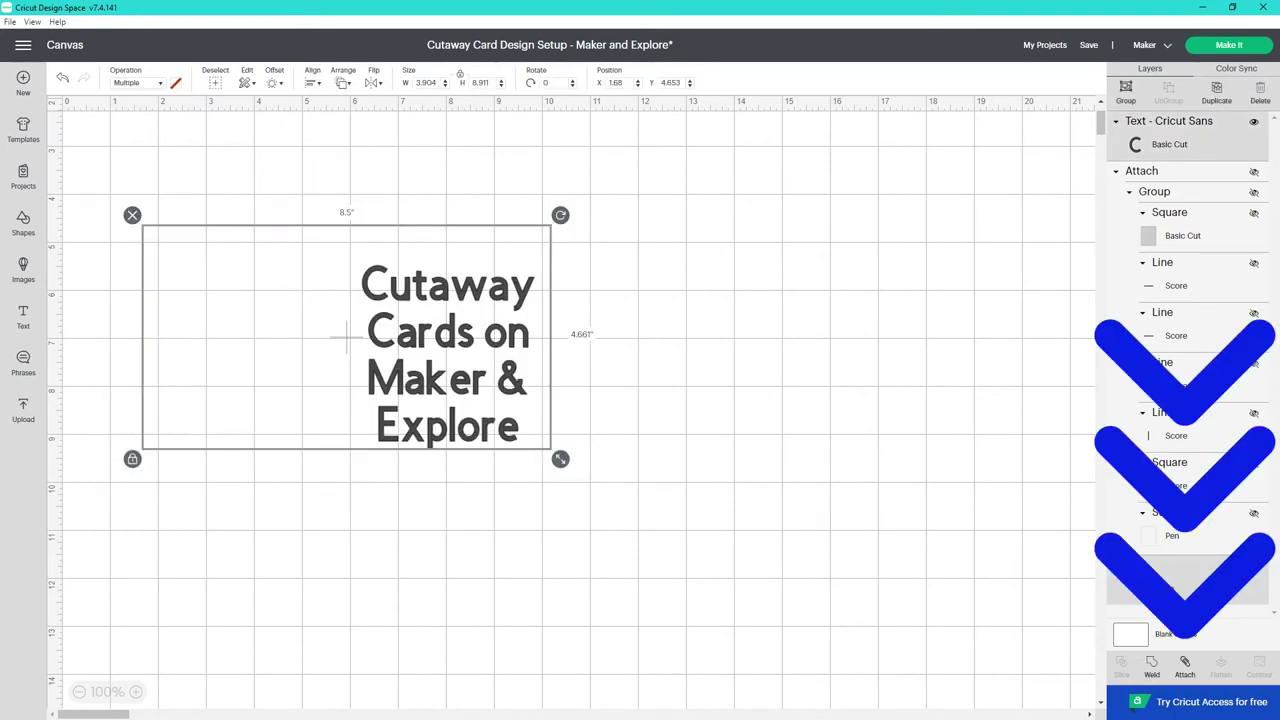
click(1184, 667)
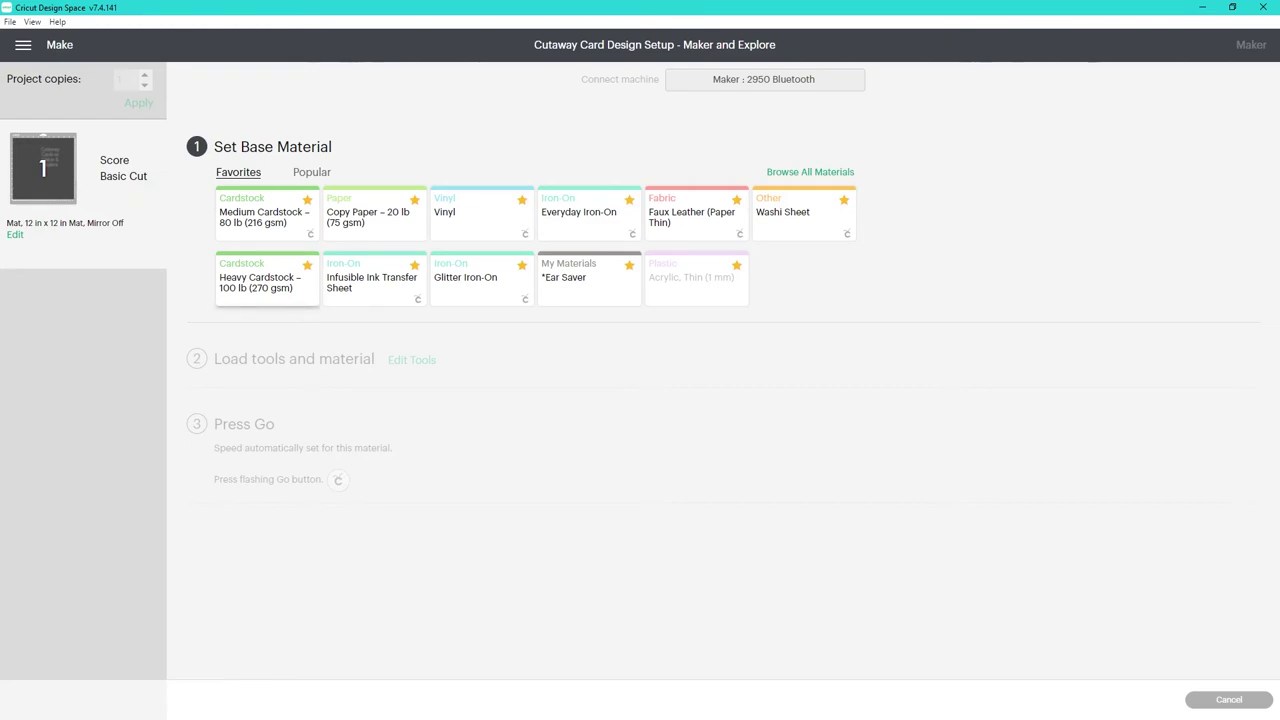
- Choose Heavy Cardstock – 100 lb (270 gsm) as base material with pressure set to More
click(267, 278)
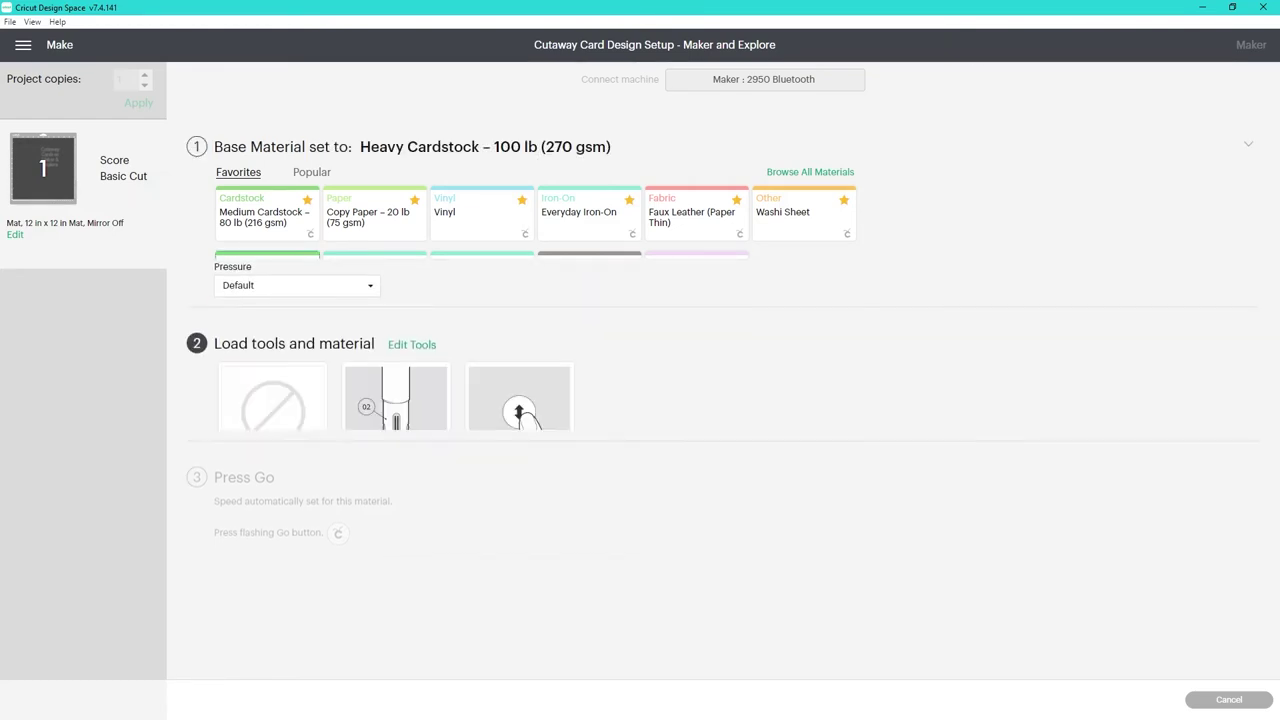
click(296, 191)
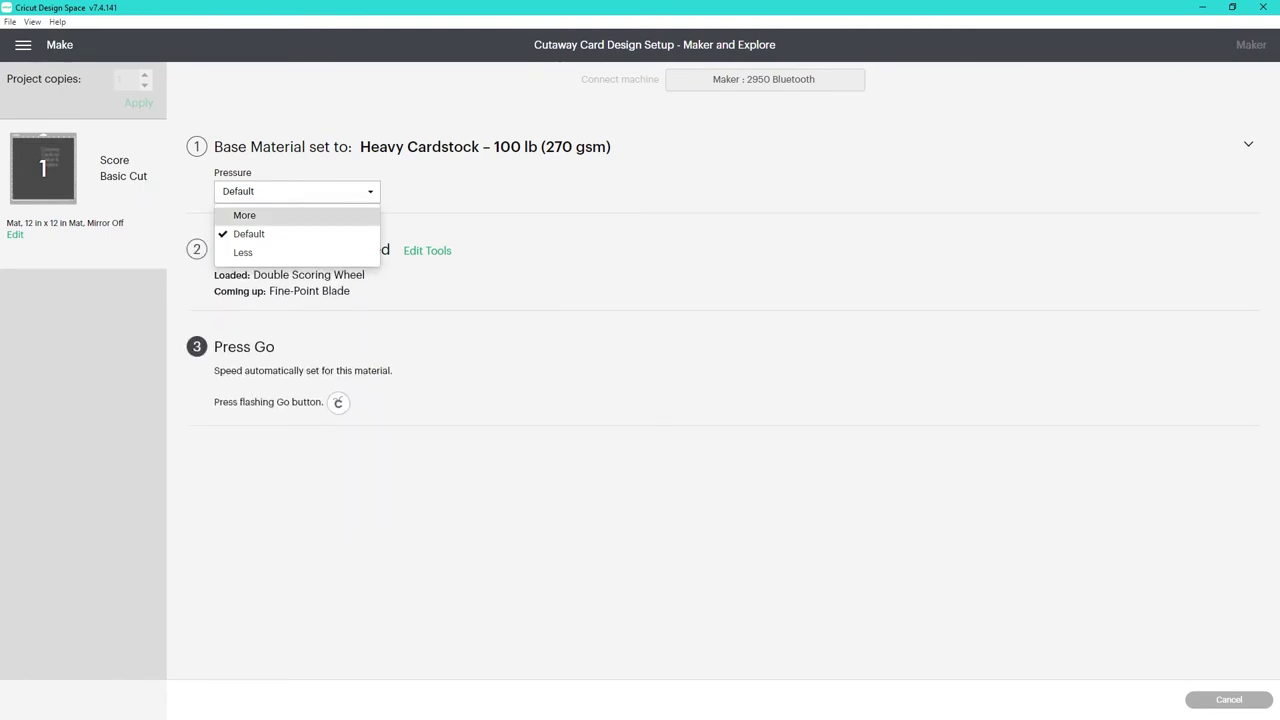
click(244, 215)
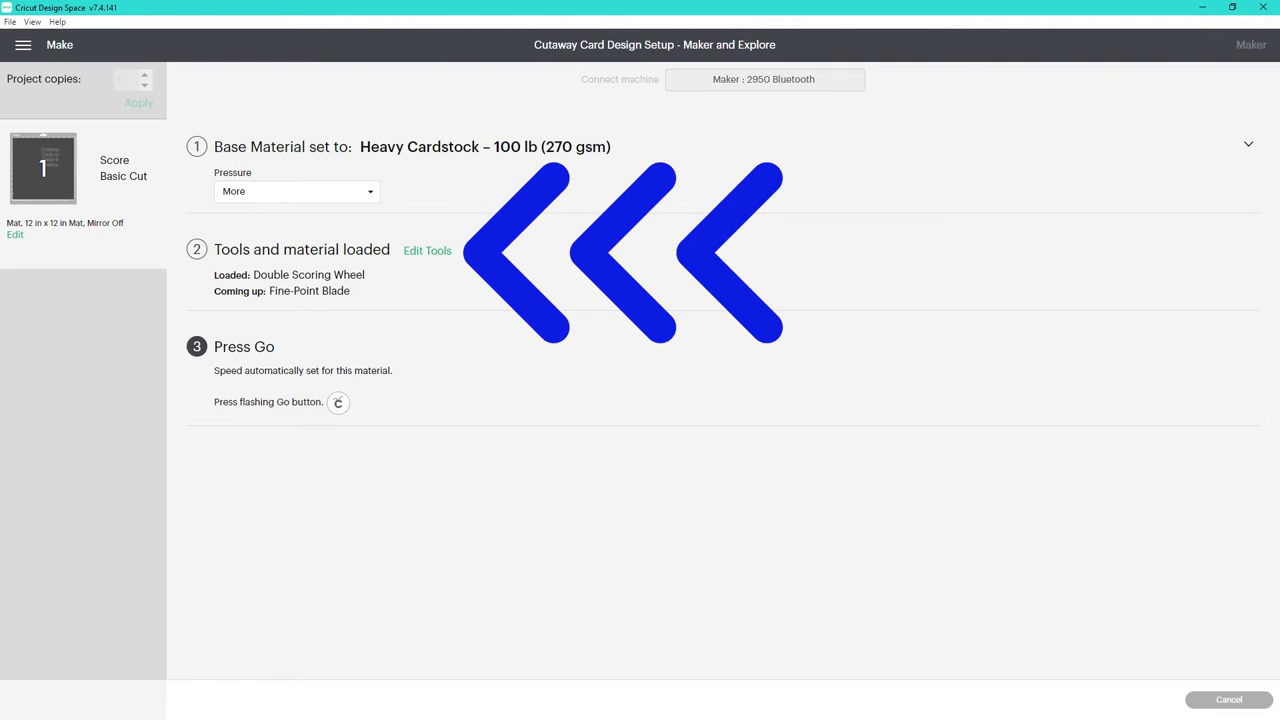
- Swap the scoring tool from Double Scoring Wheel to Scoring Stylus in Tool Options
click(427, 250)
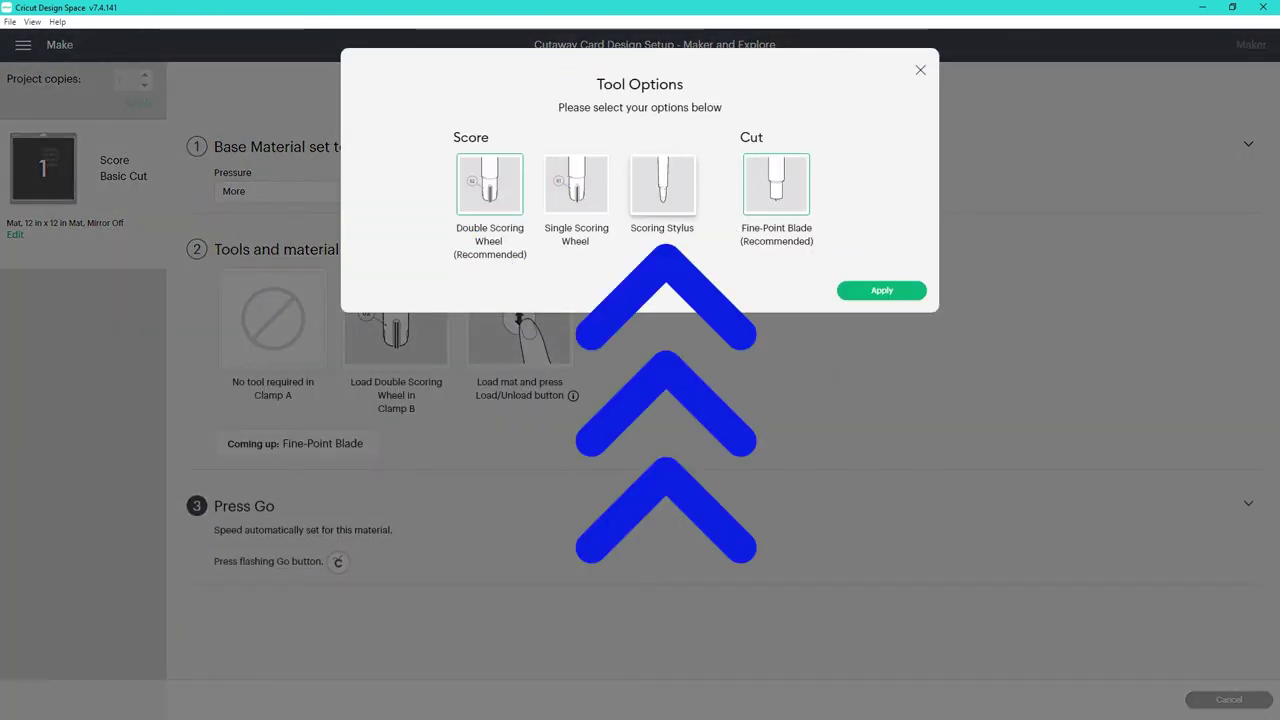
click(662, 184)
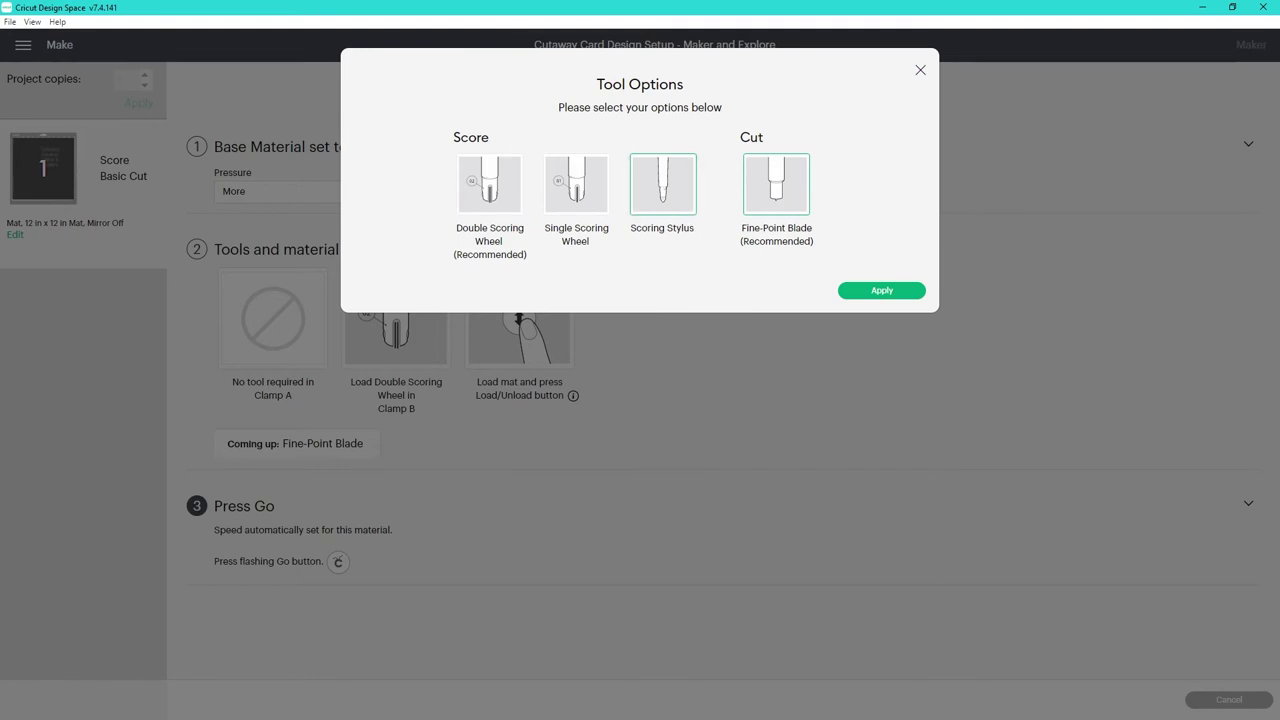